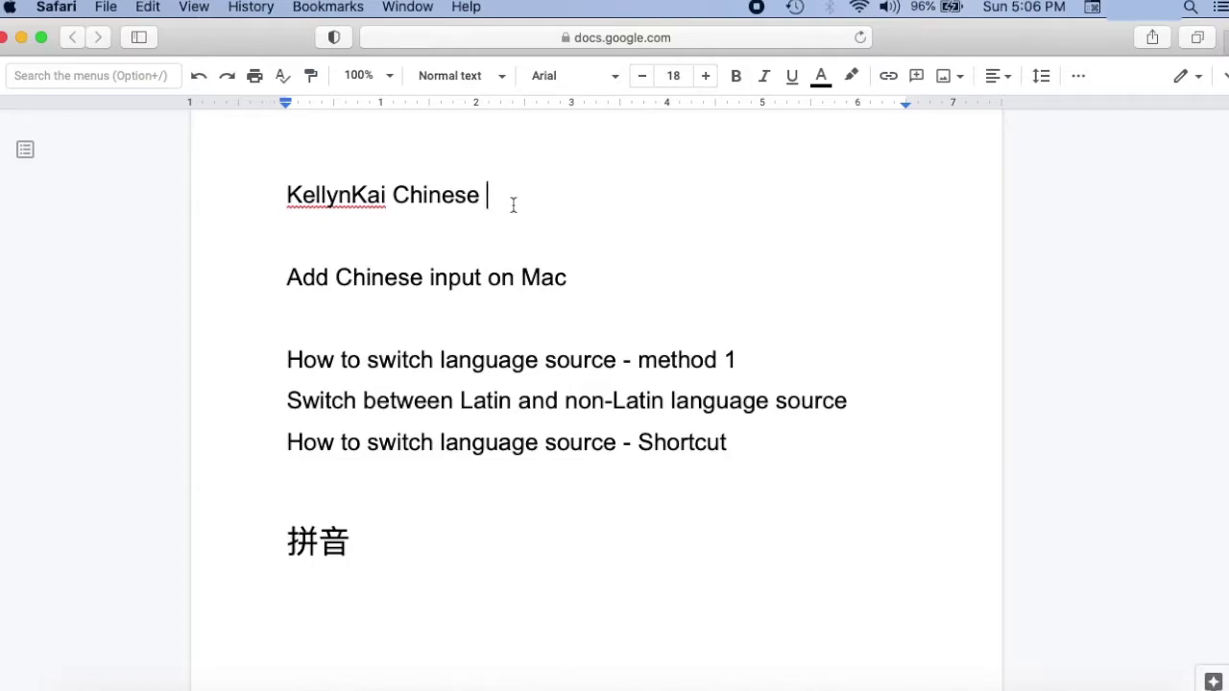
Open System Preferences from the Apple menu over the Google Doc
{"action": "left_click", "coordinate": [10, 7]}
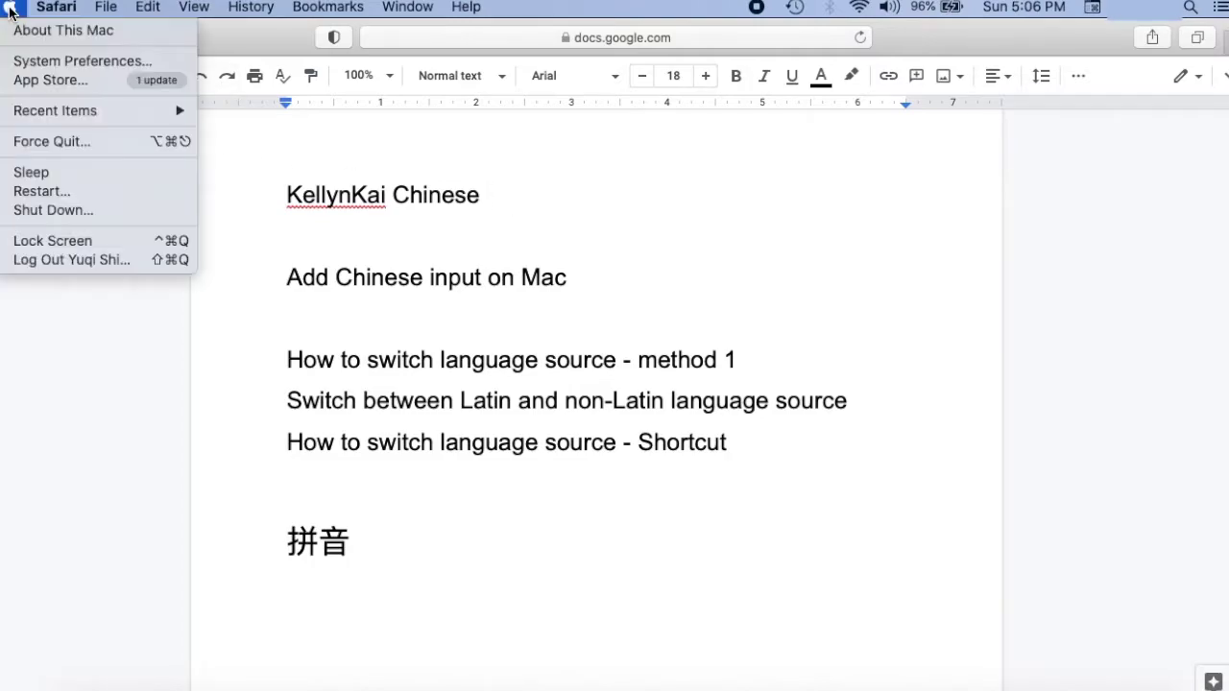
{"action": "left_click", "coordinate": [52, 62]}
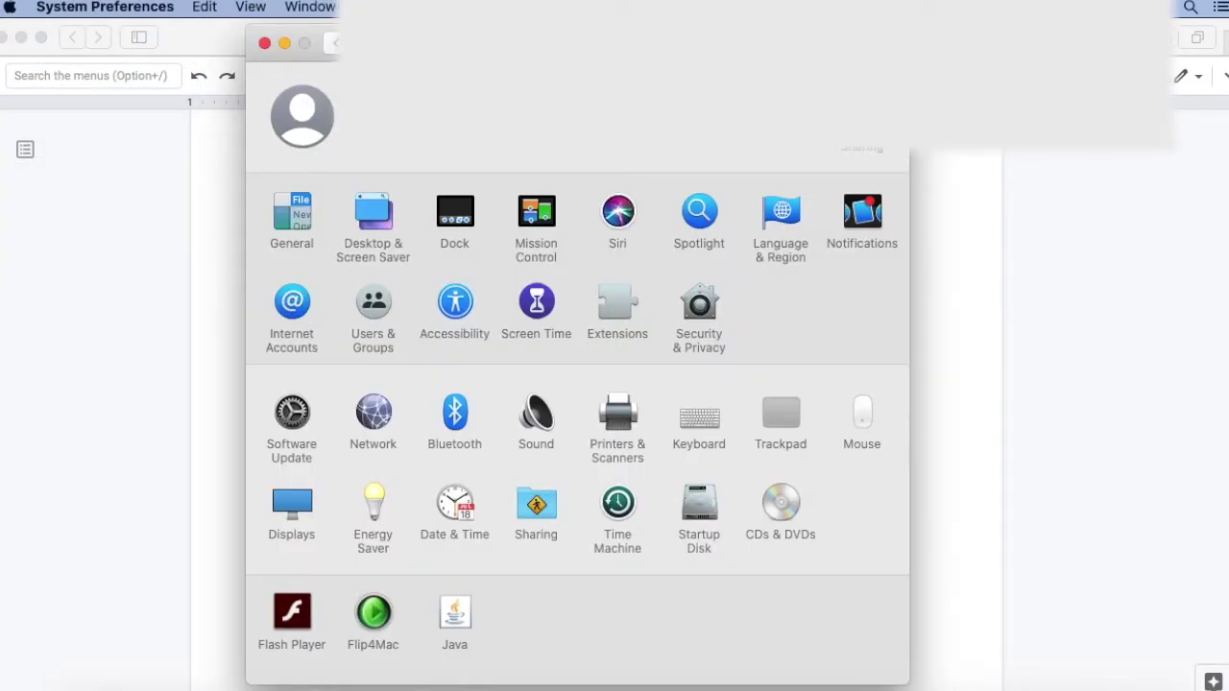
Go from Language & Region to the Keyboard pane's Input Sources, which lists only U.S
{"action": "left_click", "coordinate": [778, 219]}
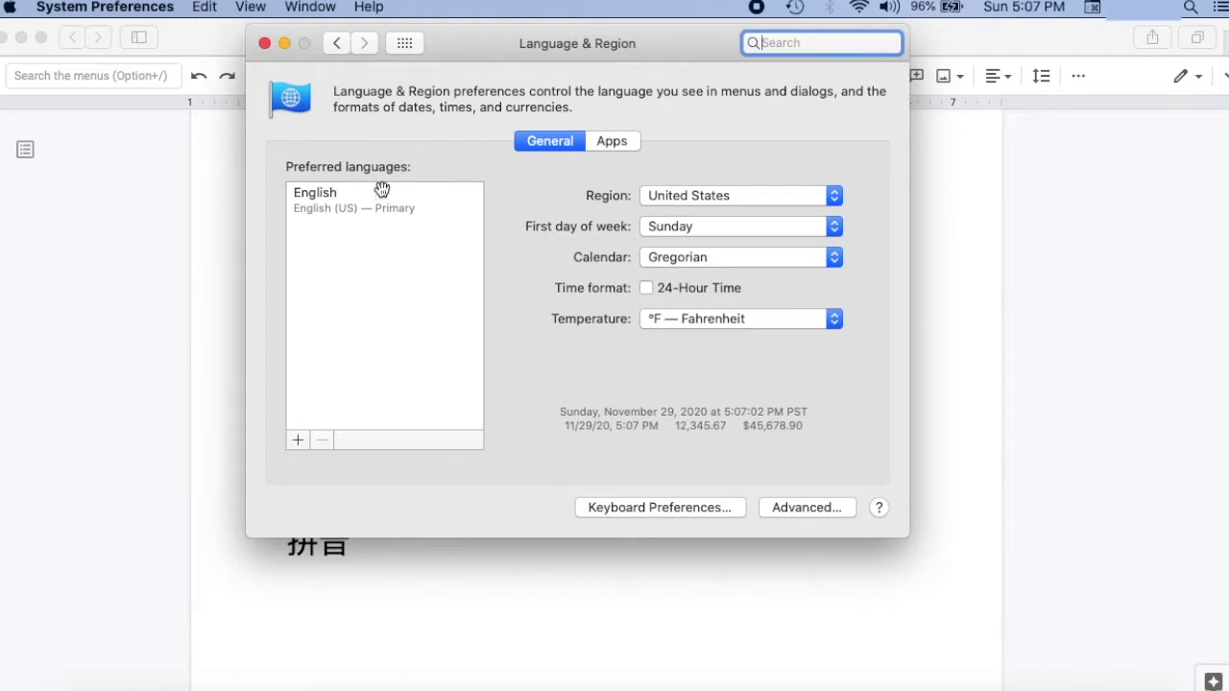
{"action": "left_click", "coordinate": [626, 515]}
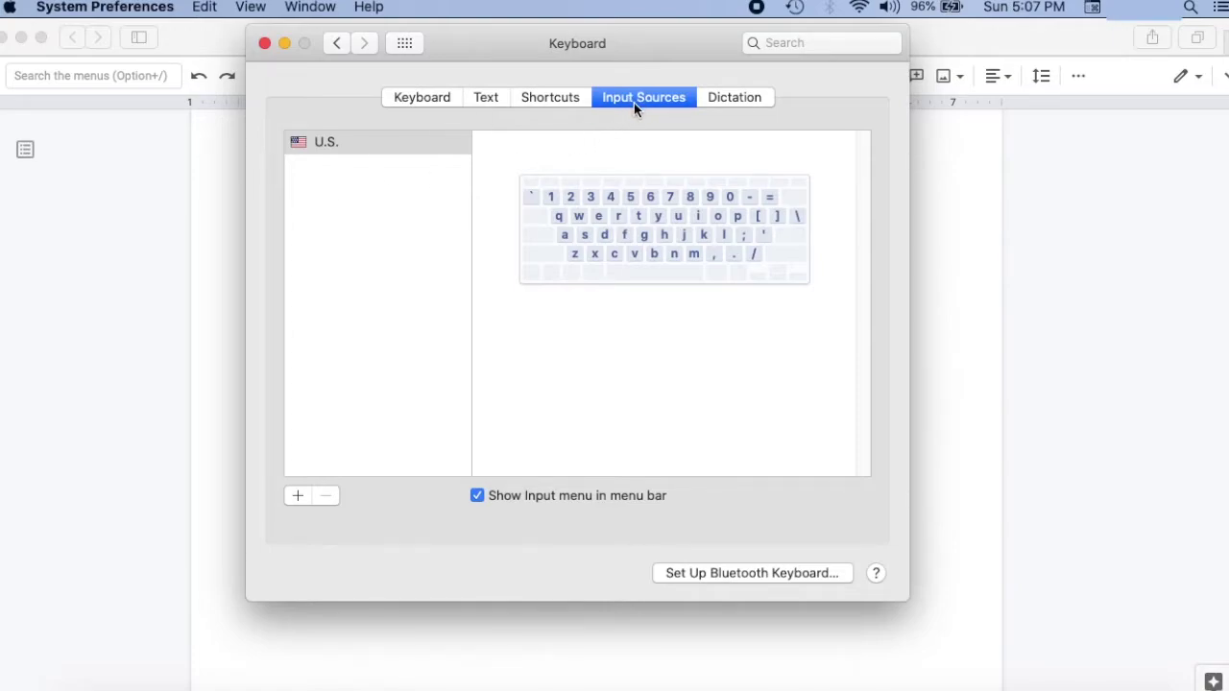
Add Pinyin - Simplified from the Chinese, Simplified group as a new input source
{"action": "left_click", "coordinate": [298, 498]}
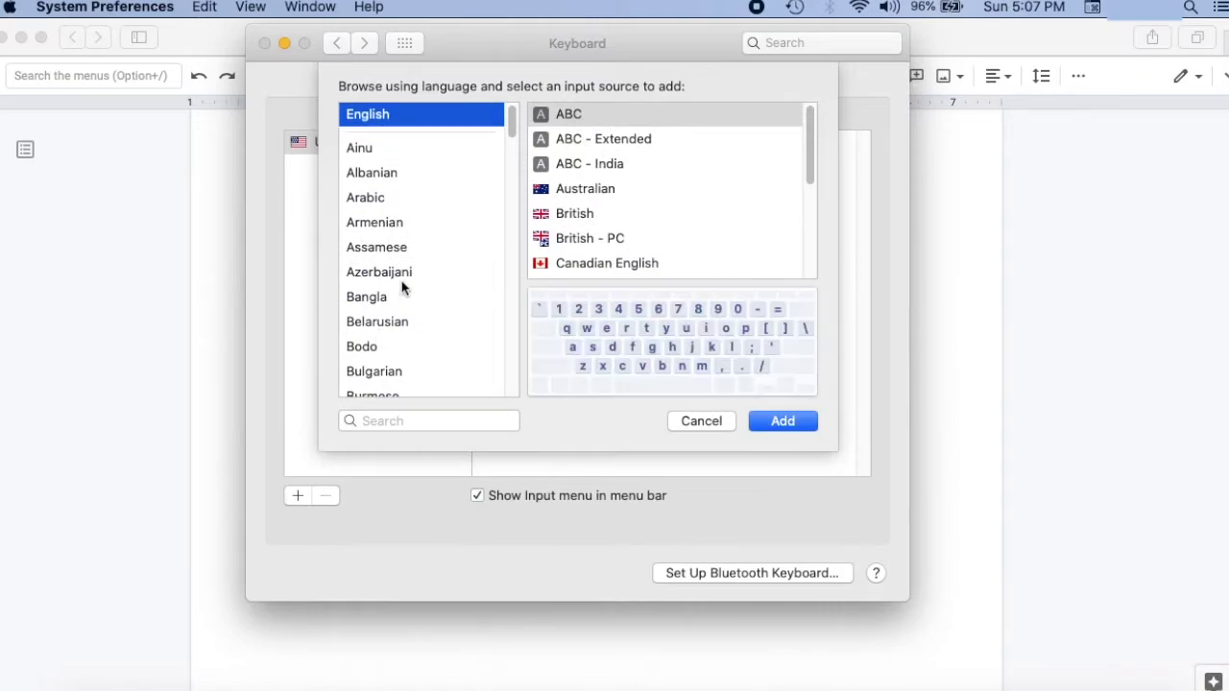
{"action": "type", "text": "chi"}
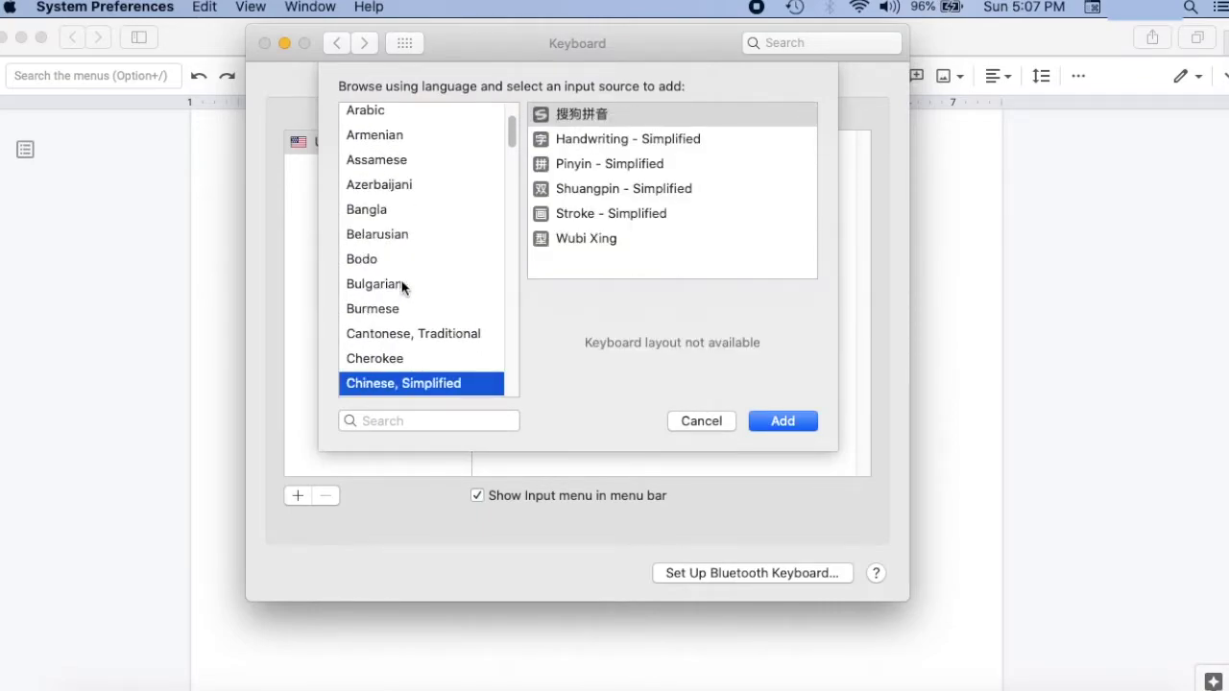
{"action": "scroll", "coordinate": [403, 338], "scroll_direction": "down", "scroll_amount": 3}
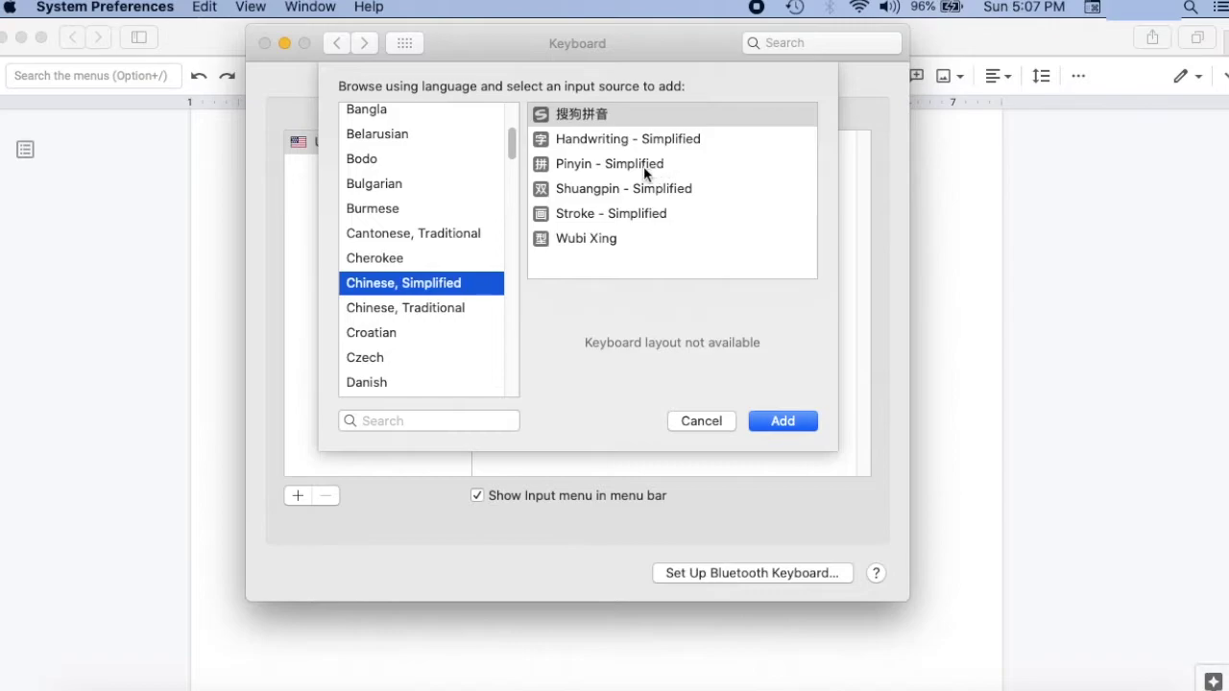
{"action": "left_click", "coordinate": [619, 165]}
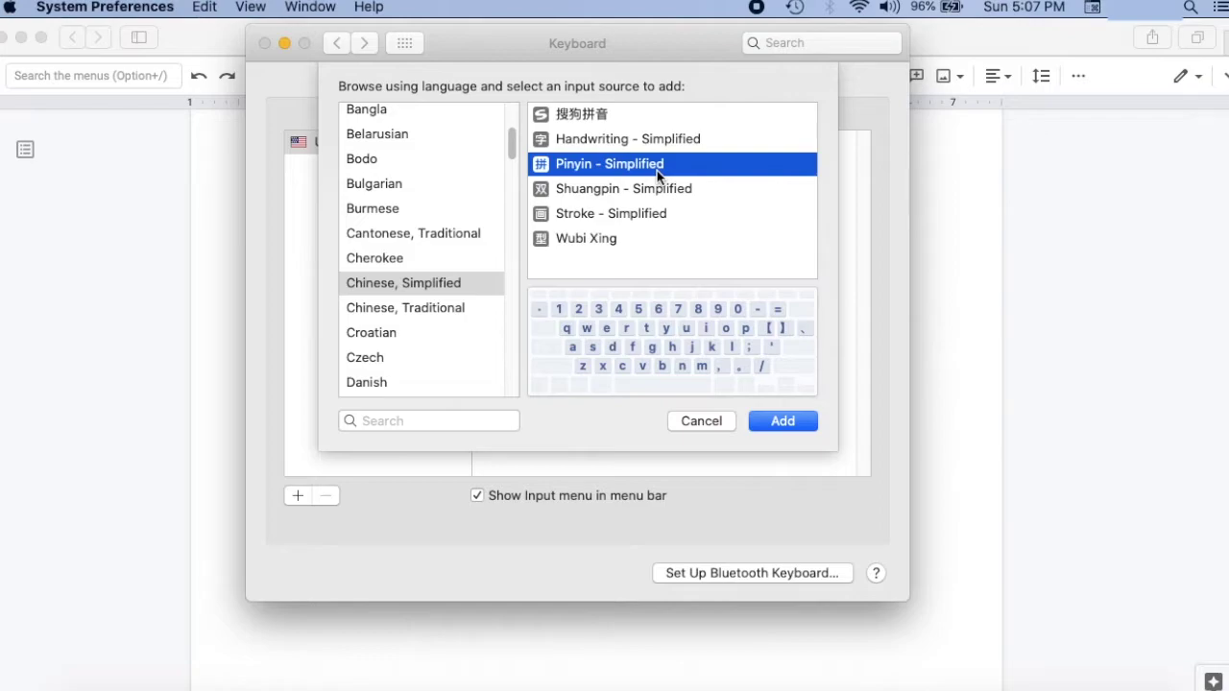
{"action": "left_click", "coordinate": [783, 421]}
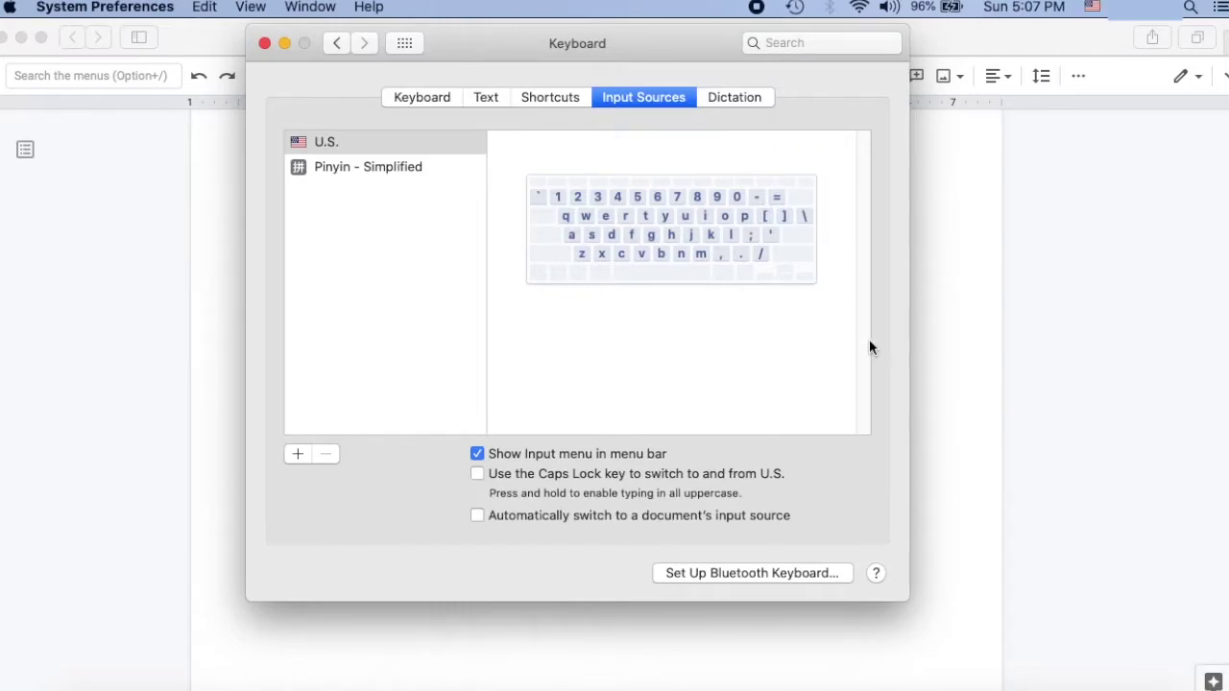
Back in the Google Doc, type 'dd' on a new line below 拼音
{"action": "left_click", "coordinate": [965, 290]}
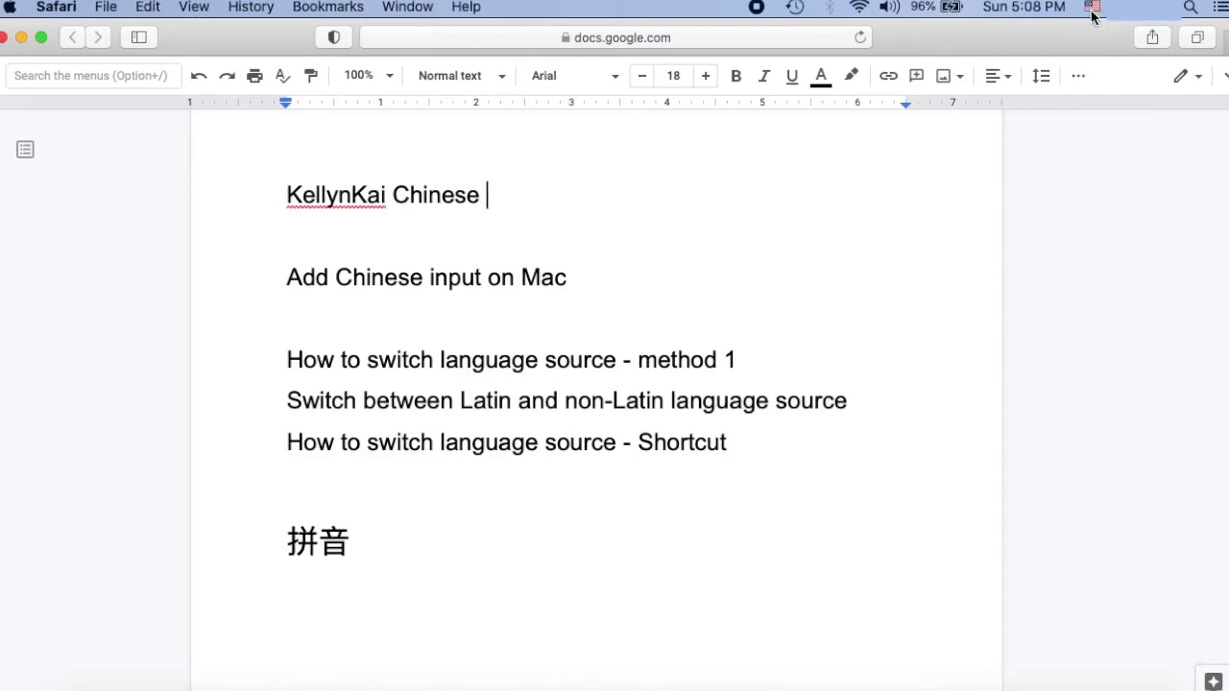
{"action": "left_click", "coordinate": [388, 597]}
{"action": "type", "text": "dd"}
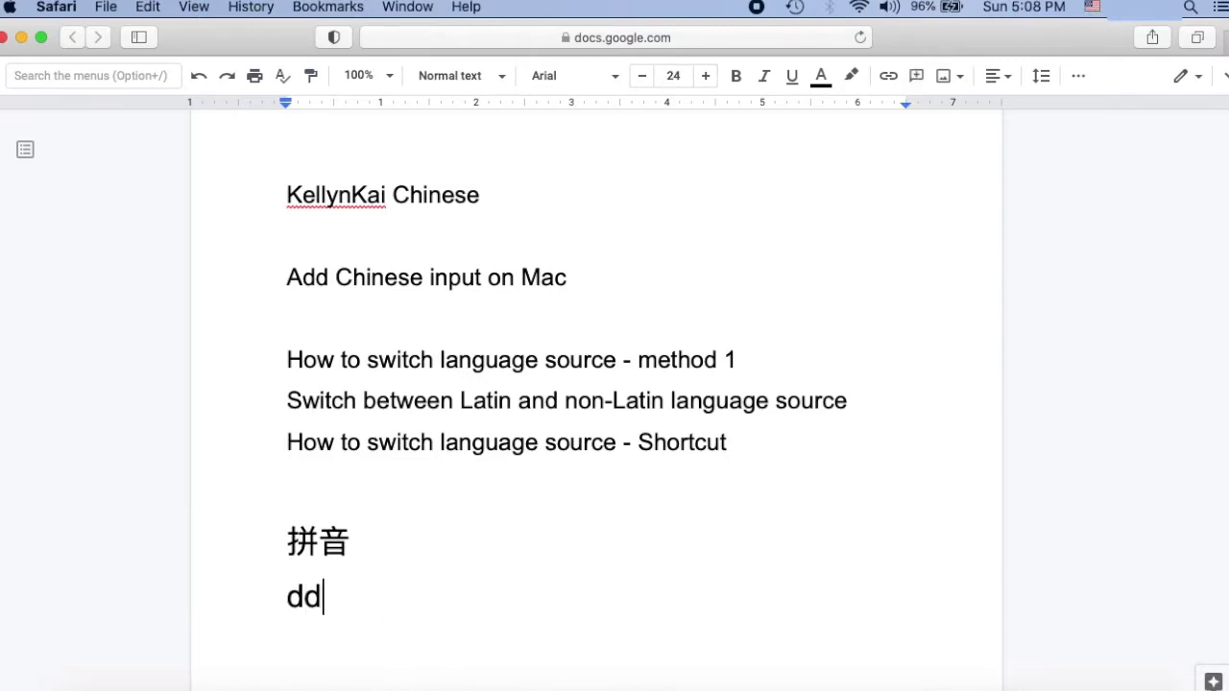
Switch to Pinyin - Simplified and enter 拼音 after dd by typing 'pinyin'
{"action": "left_click", "coordinate": [1091, 7]}
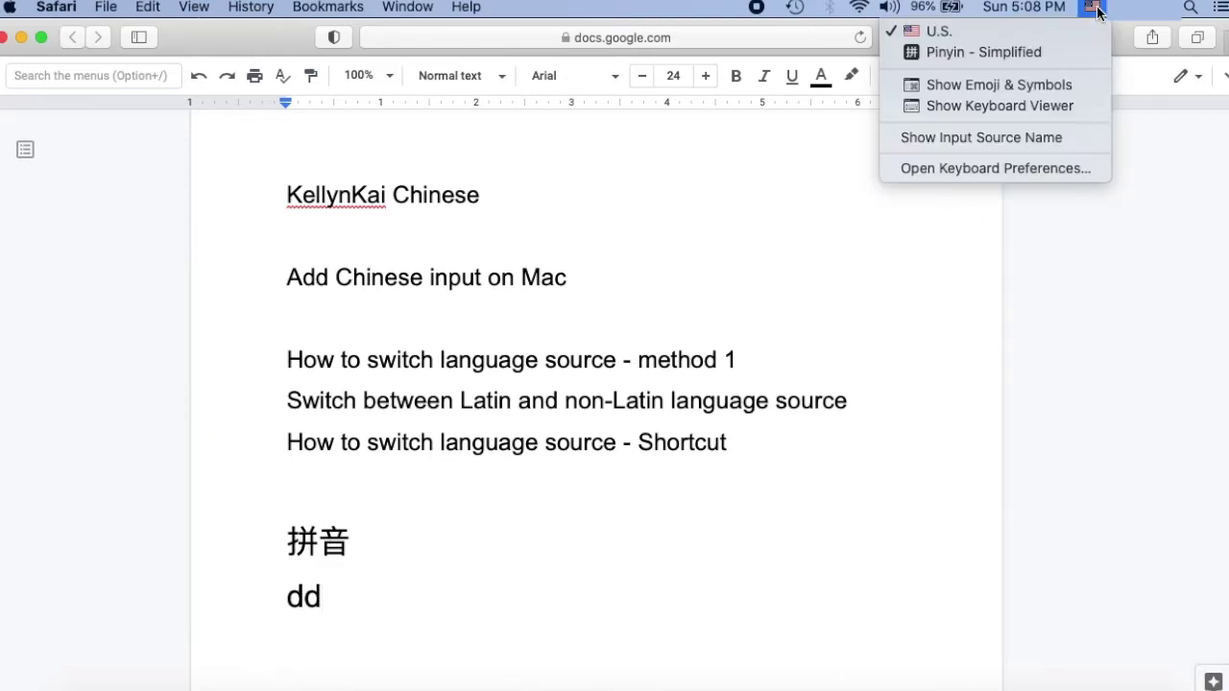
{"action": "left_click", "coordinate": [1017, 54]}
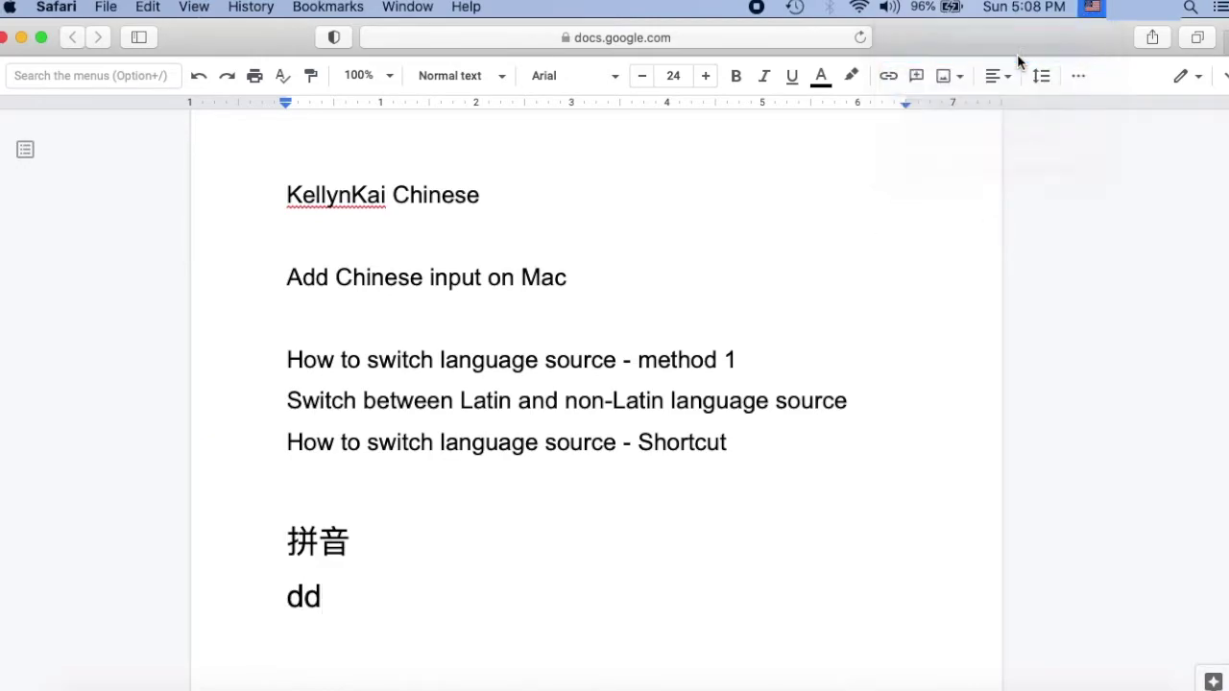
{"action": "type", "text": "p"}
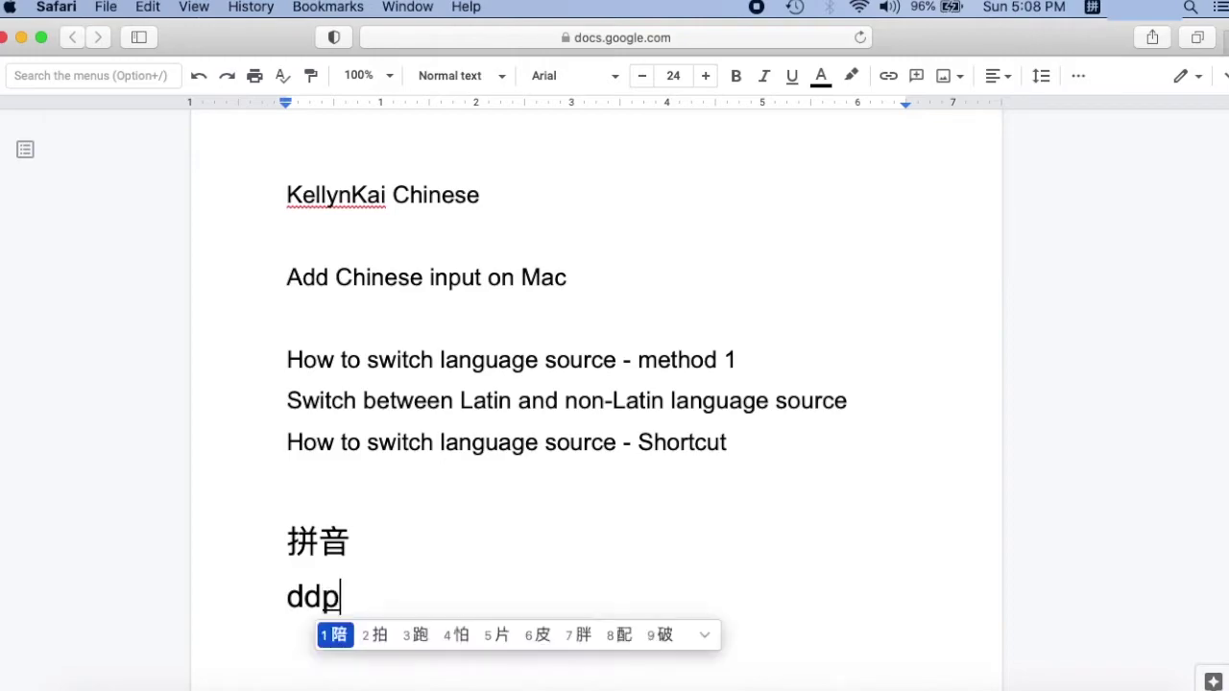
{"action": "type", "text": "inyin"}
{"action": "key", "text": "space"}
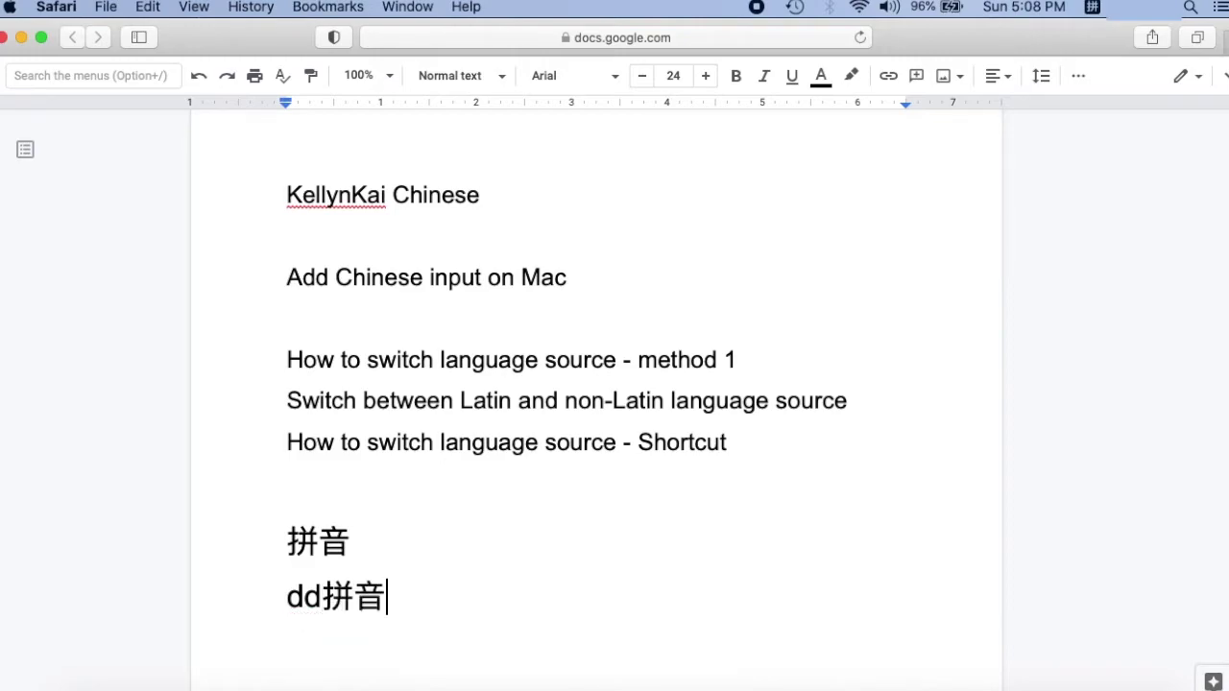
{"action": "left_click_drag", "start_coordinate": [355, 598], "coordinate": [325, 597]}
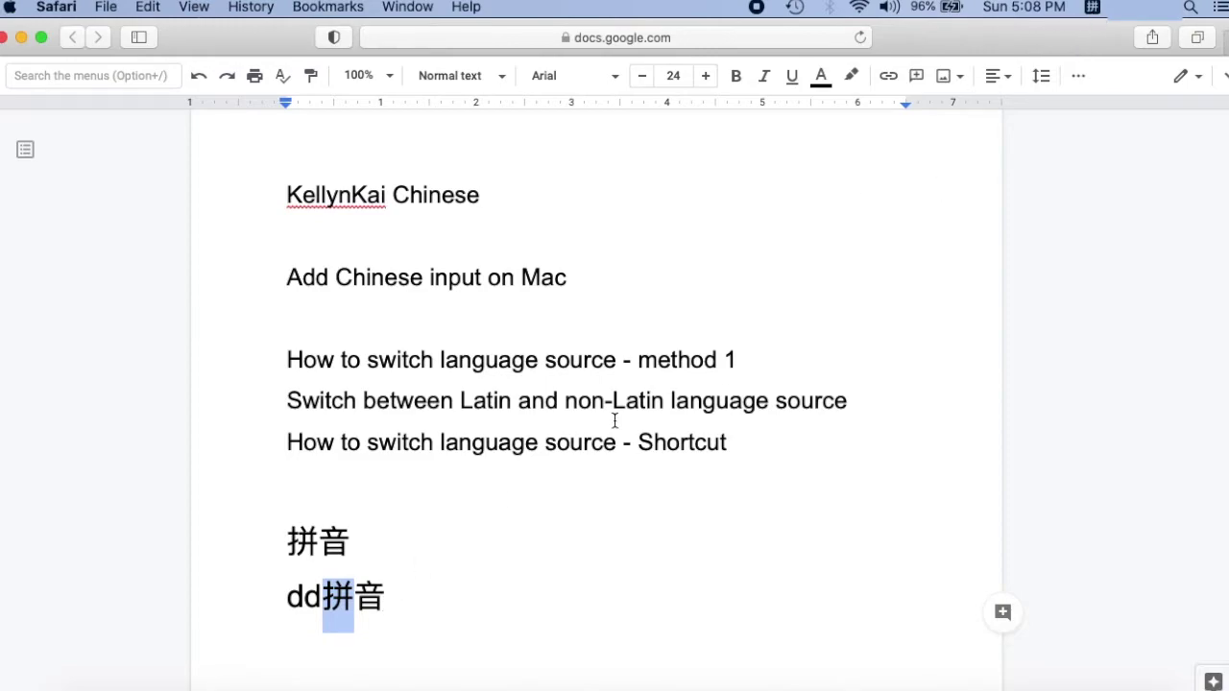
{"action": "left_click", "coordinate": [1099, 8]}
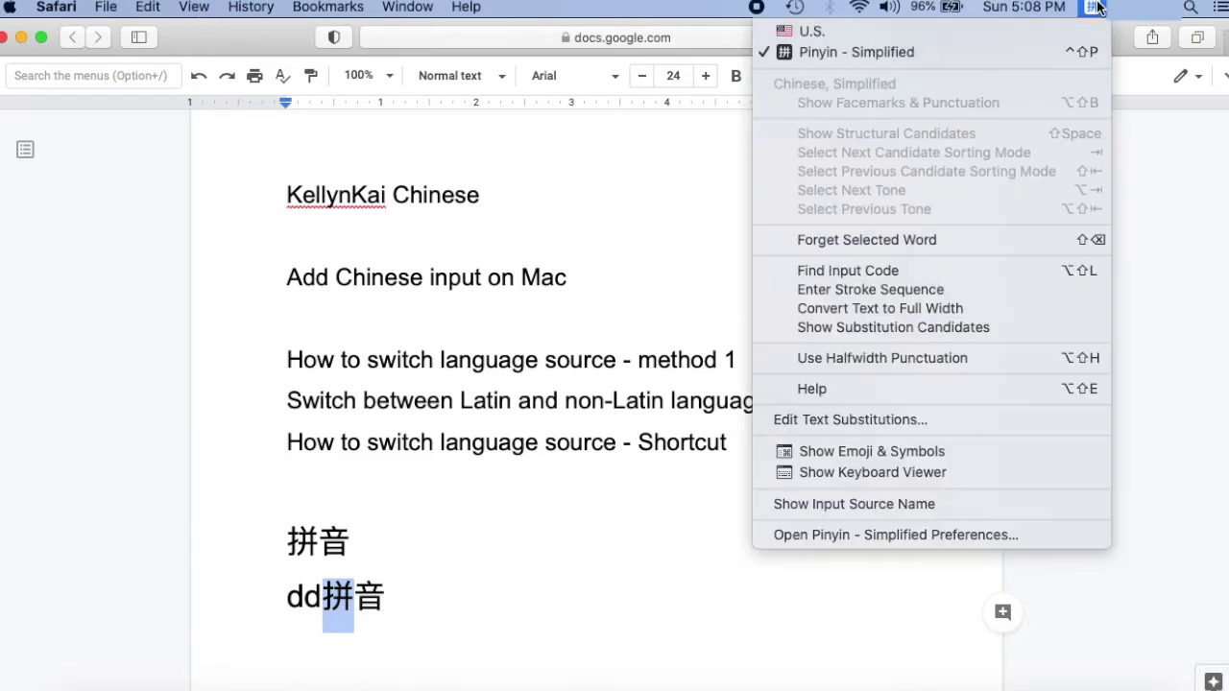
Append 的 via Pinyin, then type 'jfff' after dd拼音
{"action": "left_click", "coordinate": [470, 571]}
{"action": "left_click", "coordinate": [431, 601]}
{"action": "type", "text": "d"}
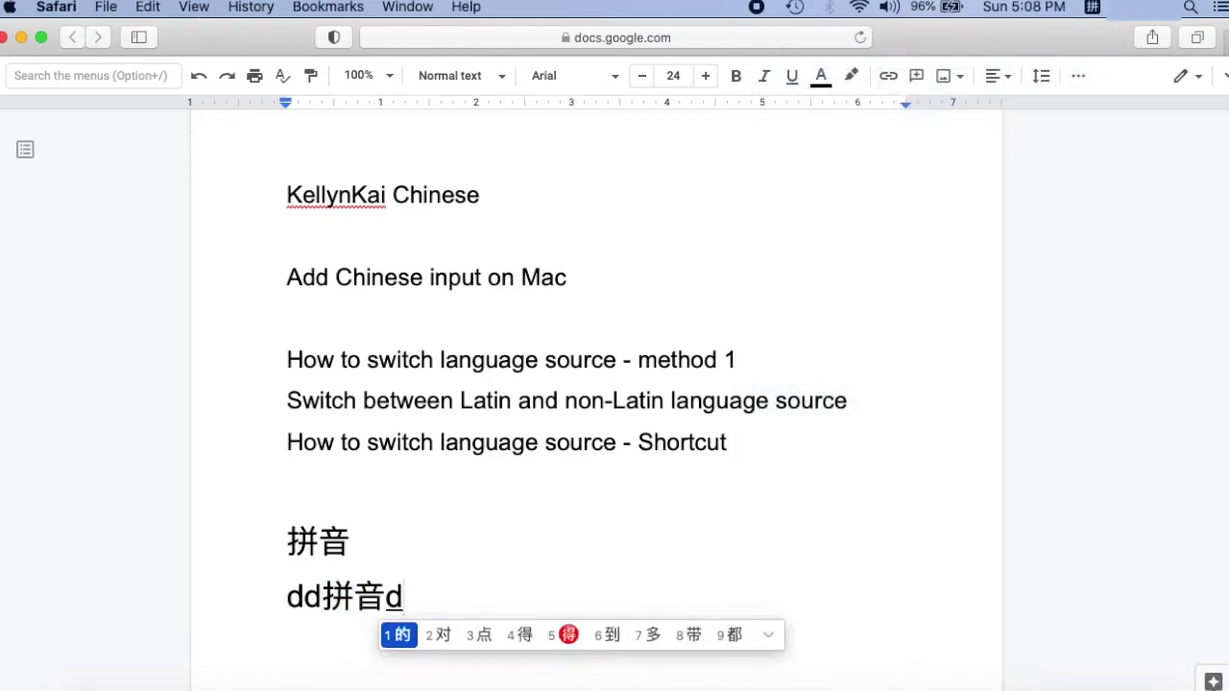
{"action": "key", "text": "space"}
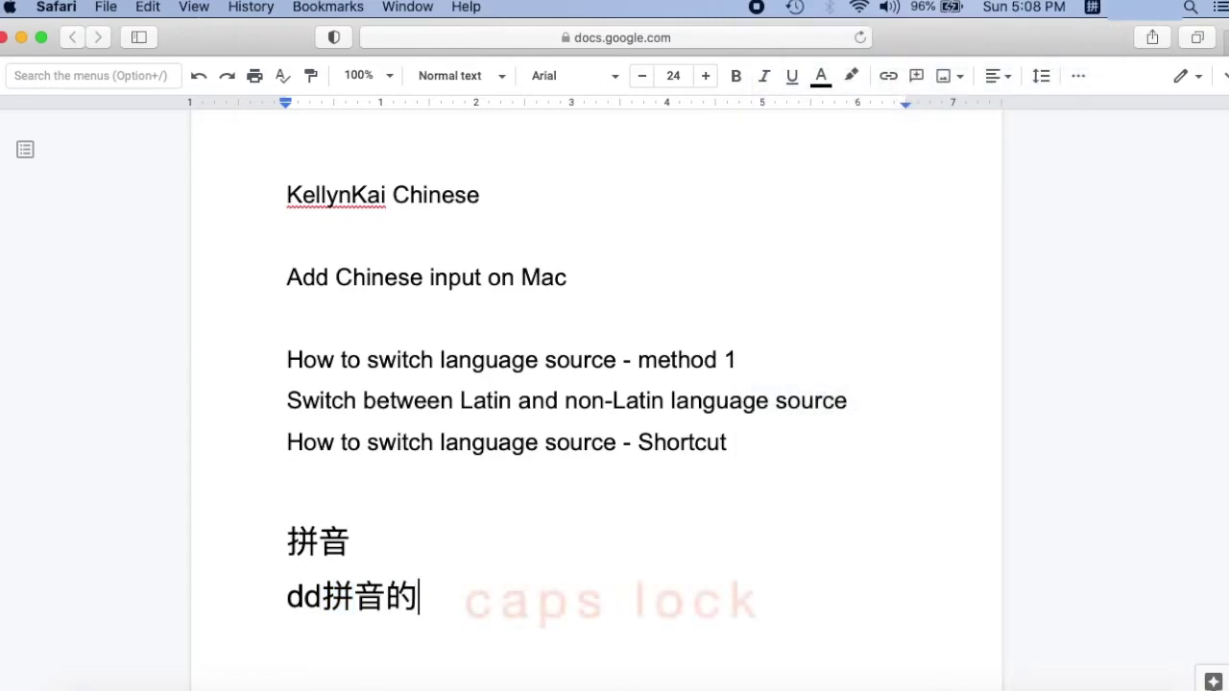
{"action": "type", "text": "j"}
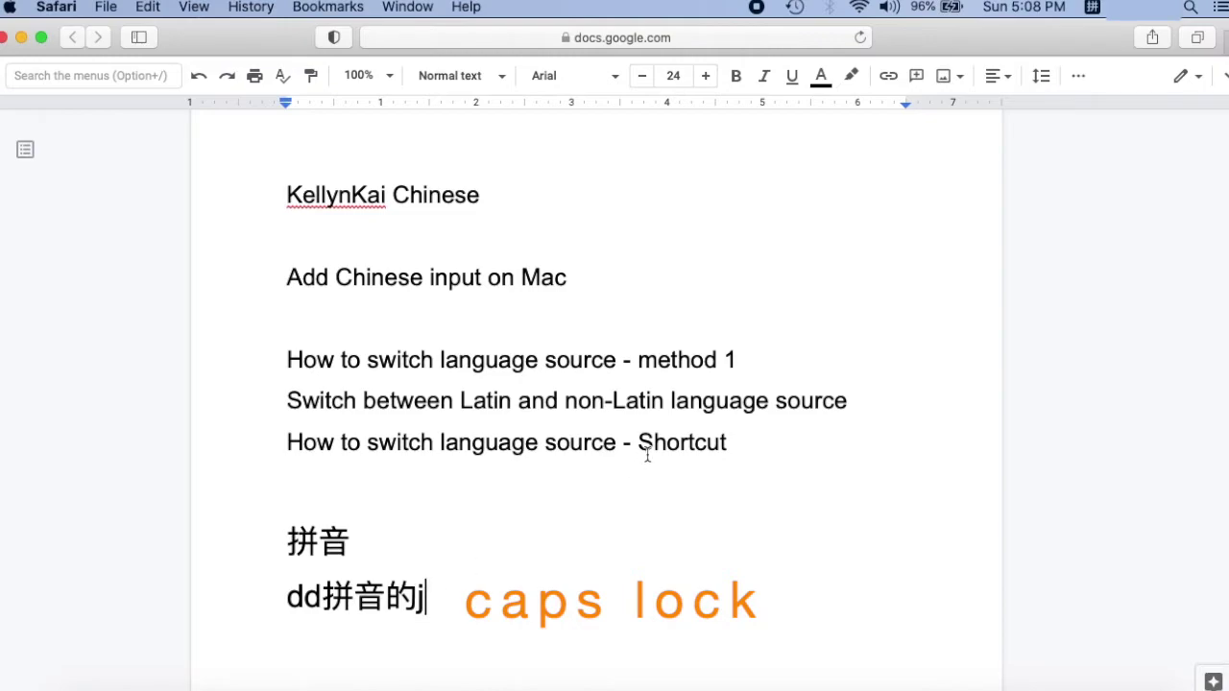
{"action": "type", "text": "fff"}
Delete the 'Switch between Latin and non-Latin language source' line
{"action": "triple_click", "coordinate": [557, 404]}
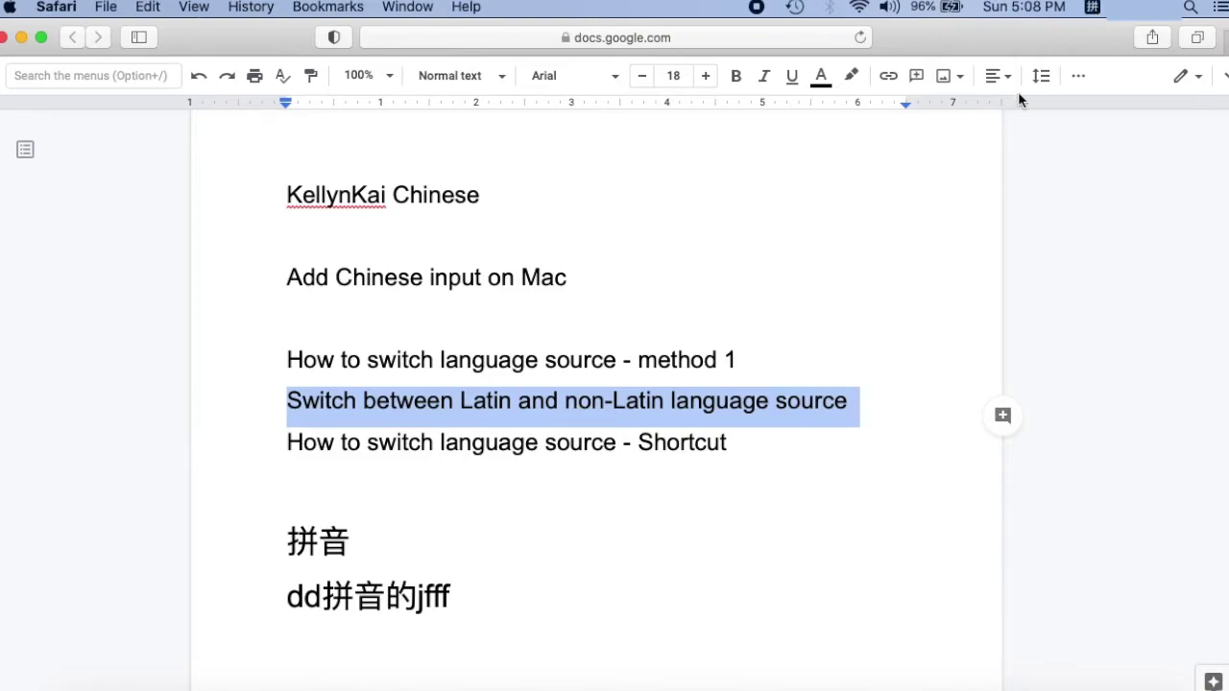
{"action": "type", "text": "ff"}
{"action": "key", "text": "BackSpace"}
{"action": "key", "text": "BackSpace"}
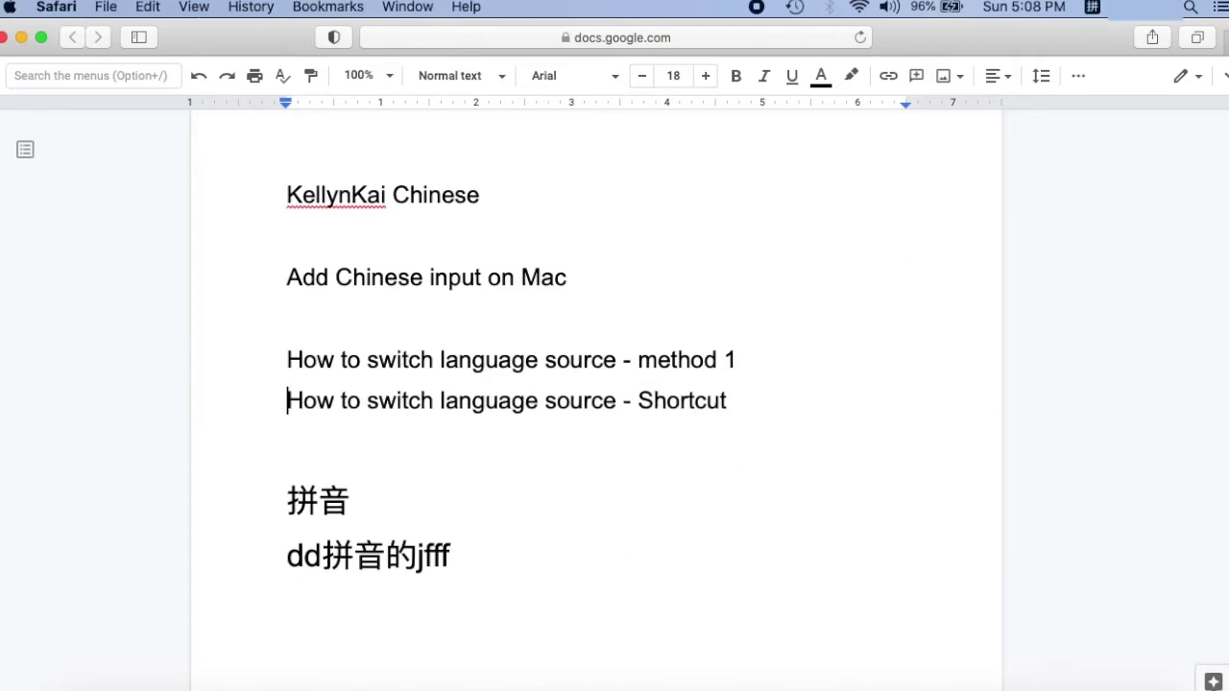
Add 方法 through Pinyin so the line reads dd拼音的jfff方法
{"action": "left_click", "coordinate": [504, 552]}
{"action": "type", "text": "ff f"}
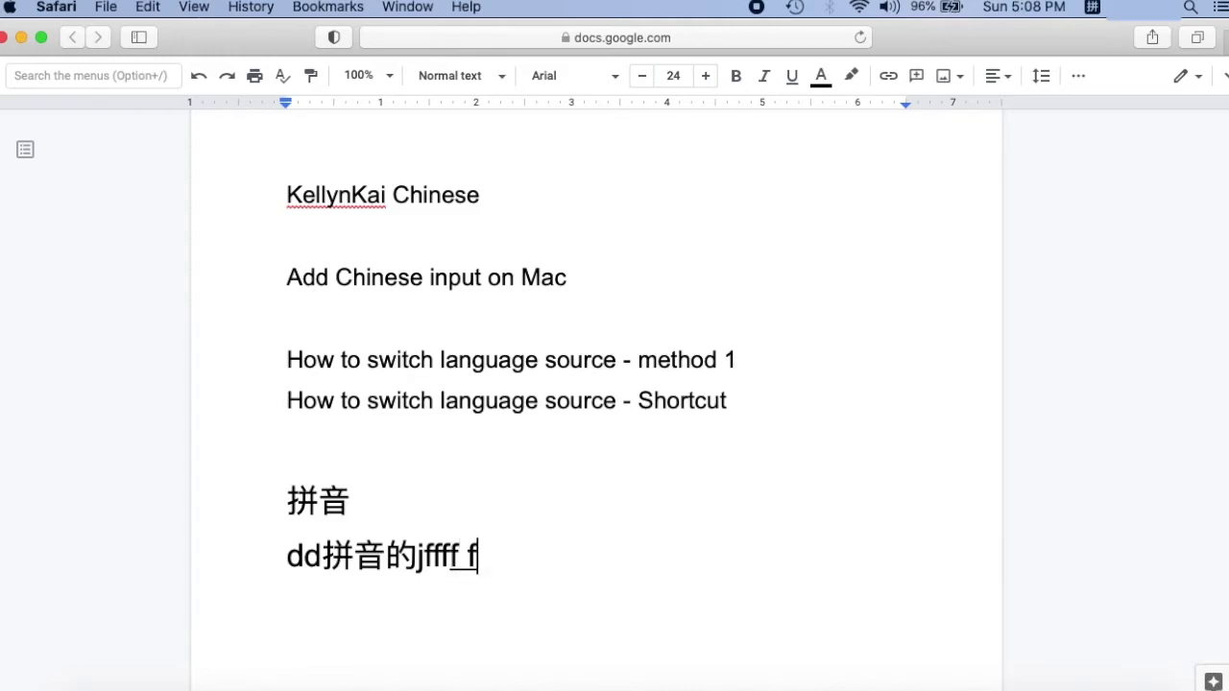
{"action": "key", "text": "space"}
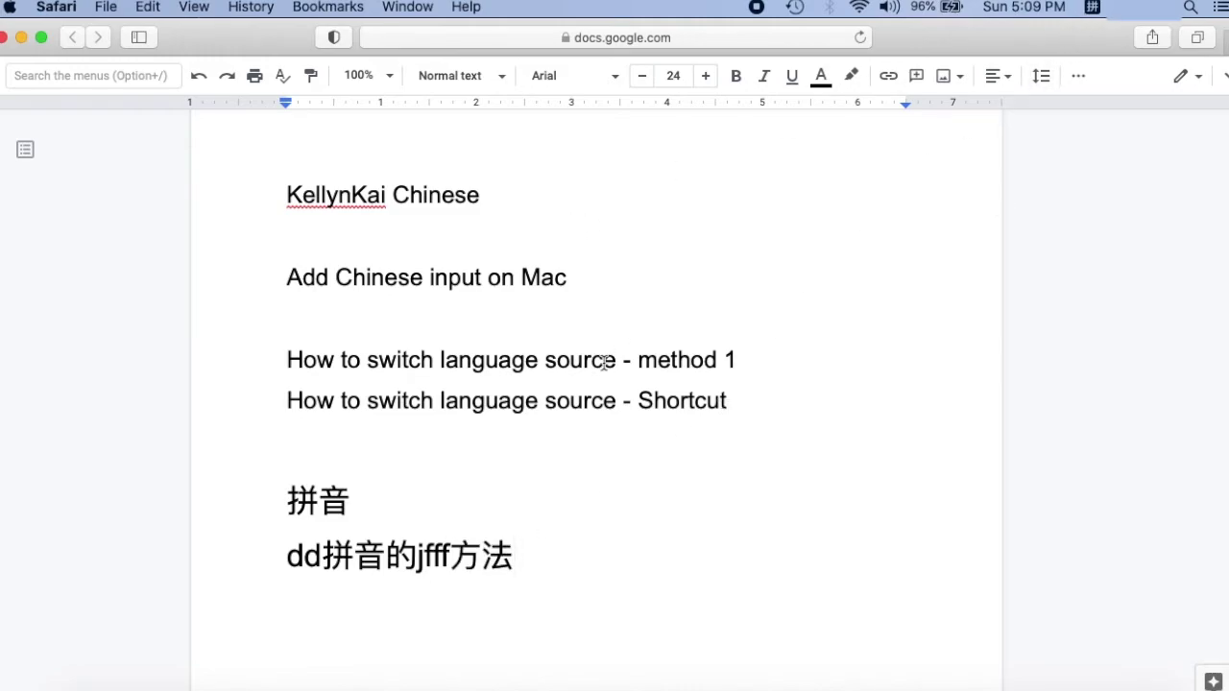
{"action": "scroll", "coordinate": [604, 363], "scroll_direction": "up", "scroll_amount": 1}
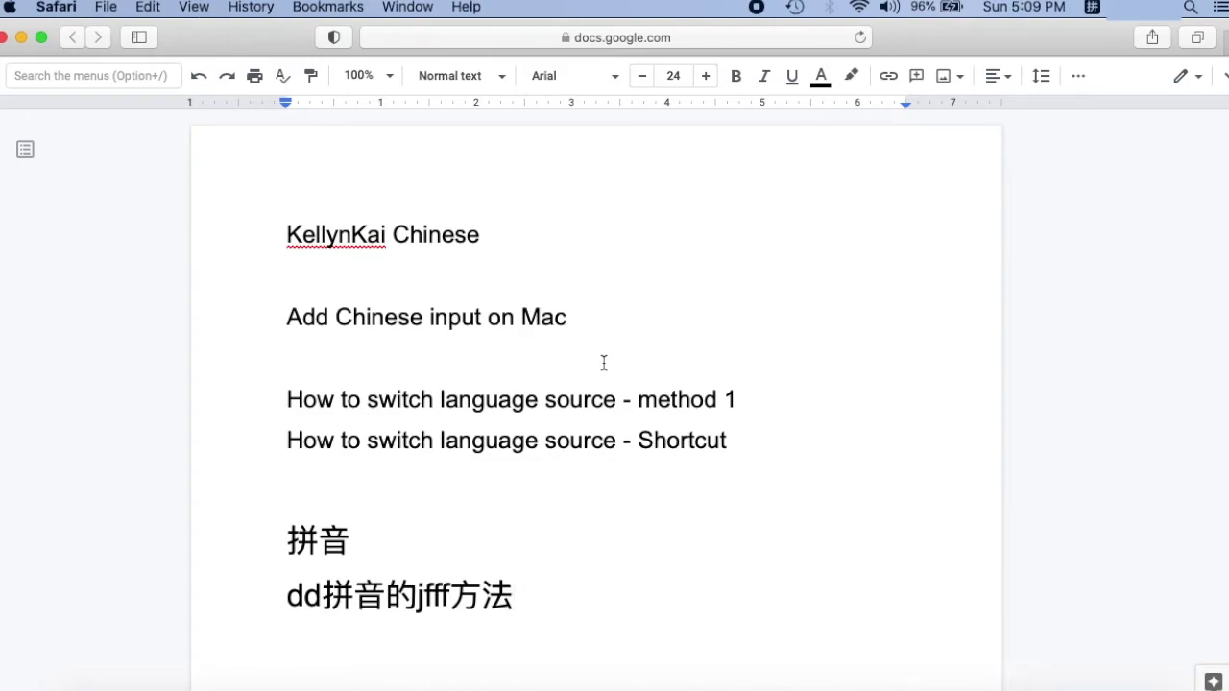
{"action": "left_click", "coordinate": [1091, 8]}
{"action": "left_click", "coordinate": [540, 638]}
Bring up the Input Sources shortcuts under System Preferences' Keyboard Shortcuts
{"action": "left_click", "coordinate": [9, 7]}
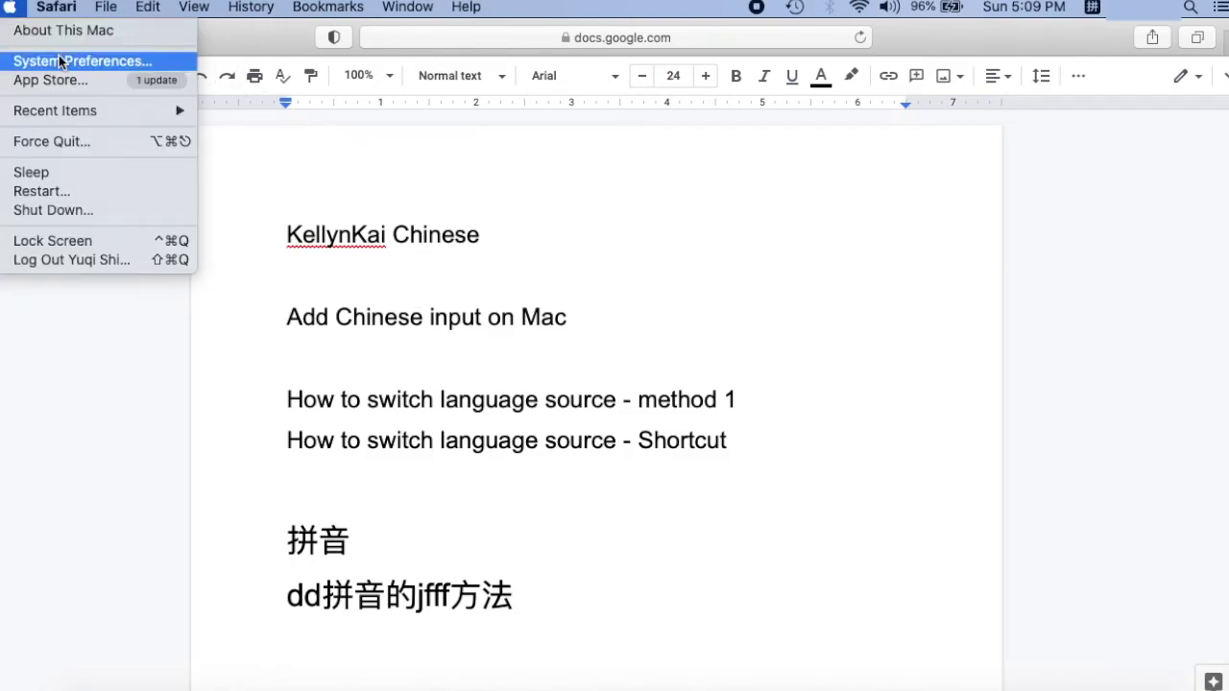
{"action": "left_click", "coordinate": [58, 59]}
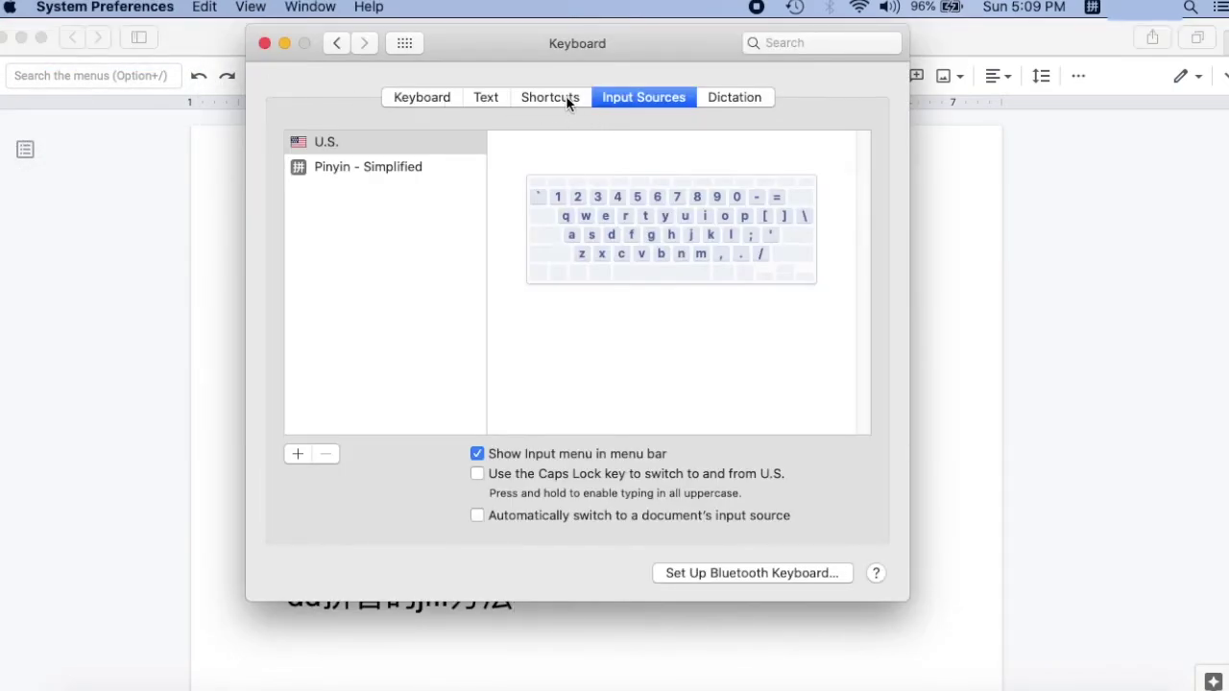
{"action": "left_click", "coordinate": [551, 97]}
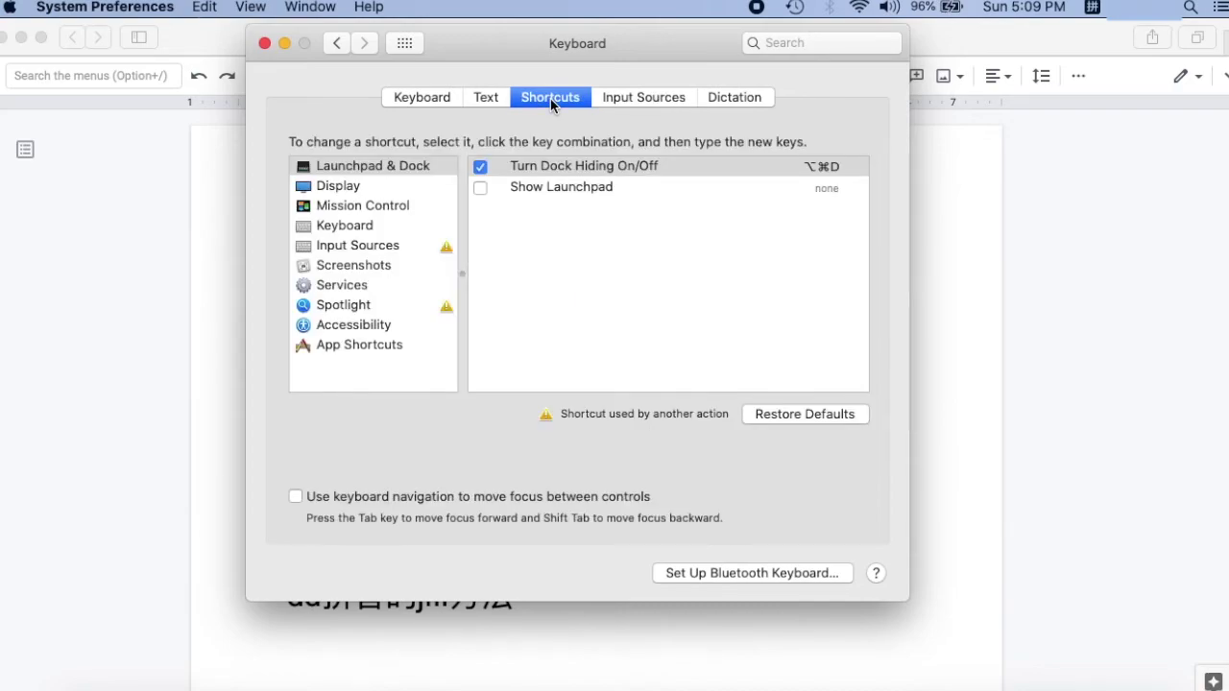
{"action": "left_click", "coordinate": [355, 249]}
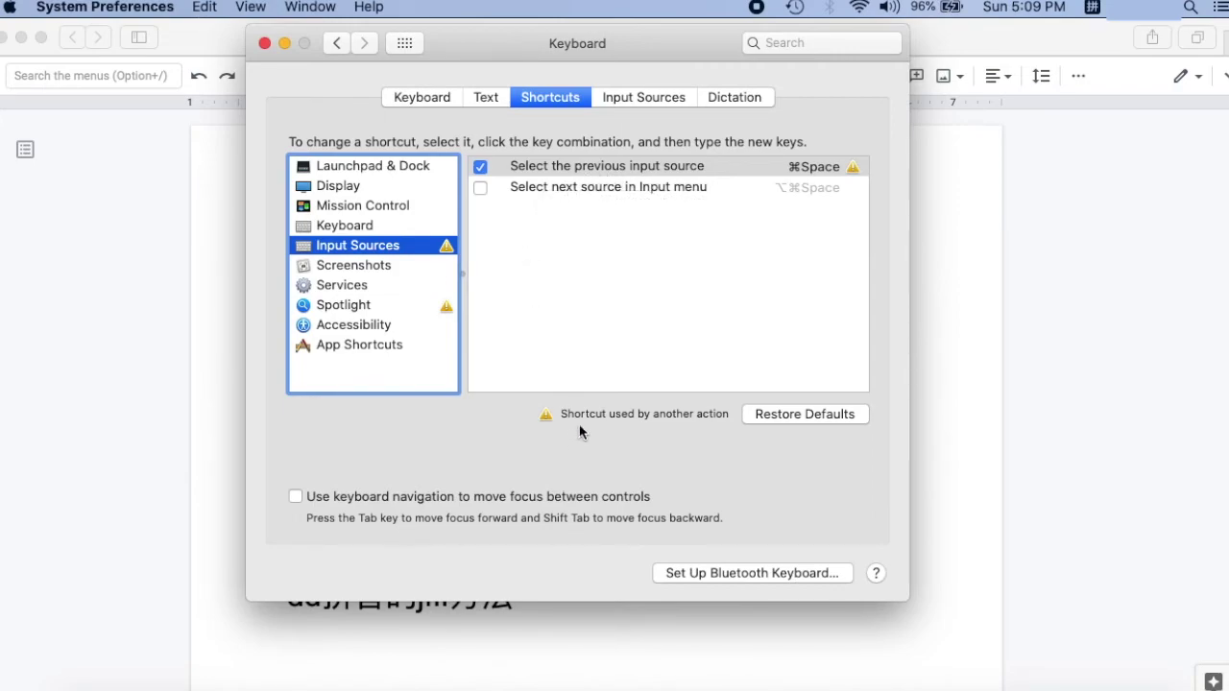
Disable Show Spotlight search so ⌘Space switches input sources
{"action": "left_click", "coordinate": [393, 309]}
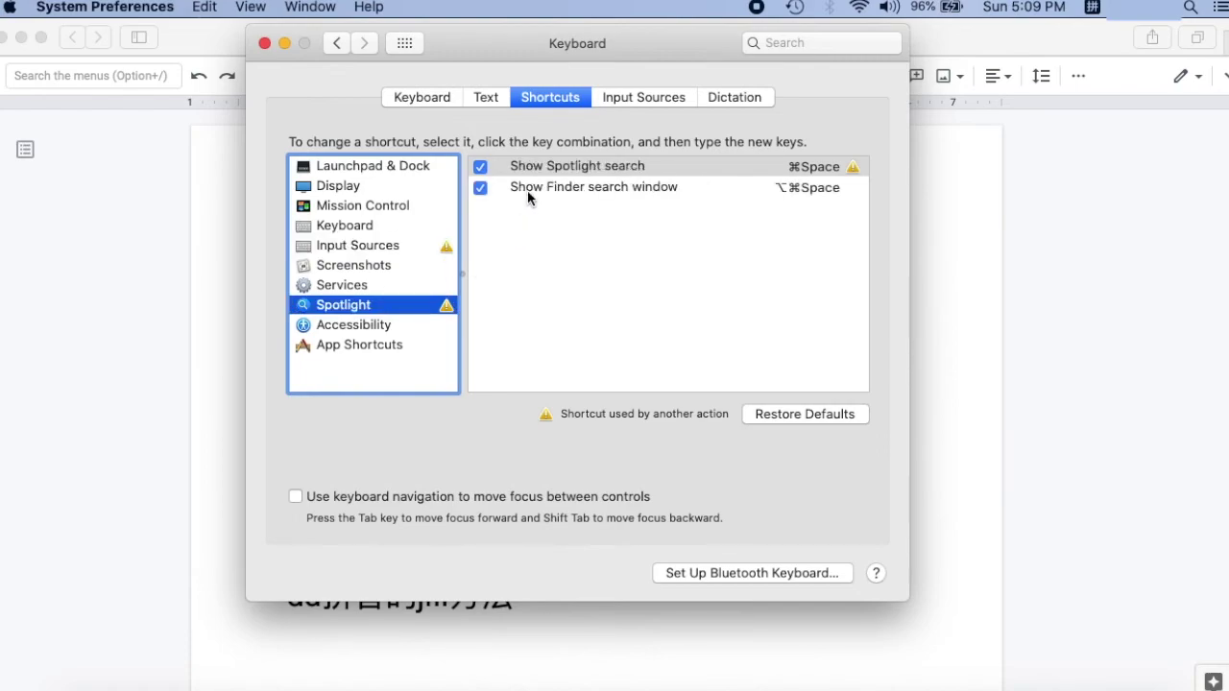
{"action": "left_click", "coordinate": [481, 168]}
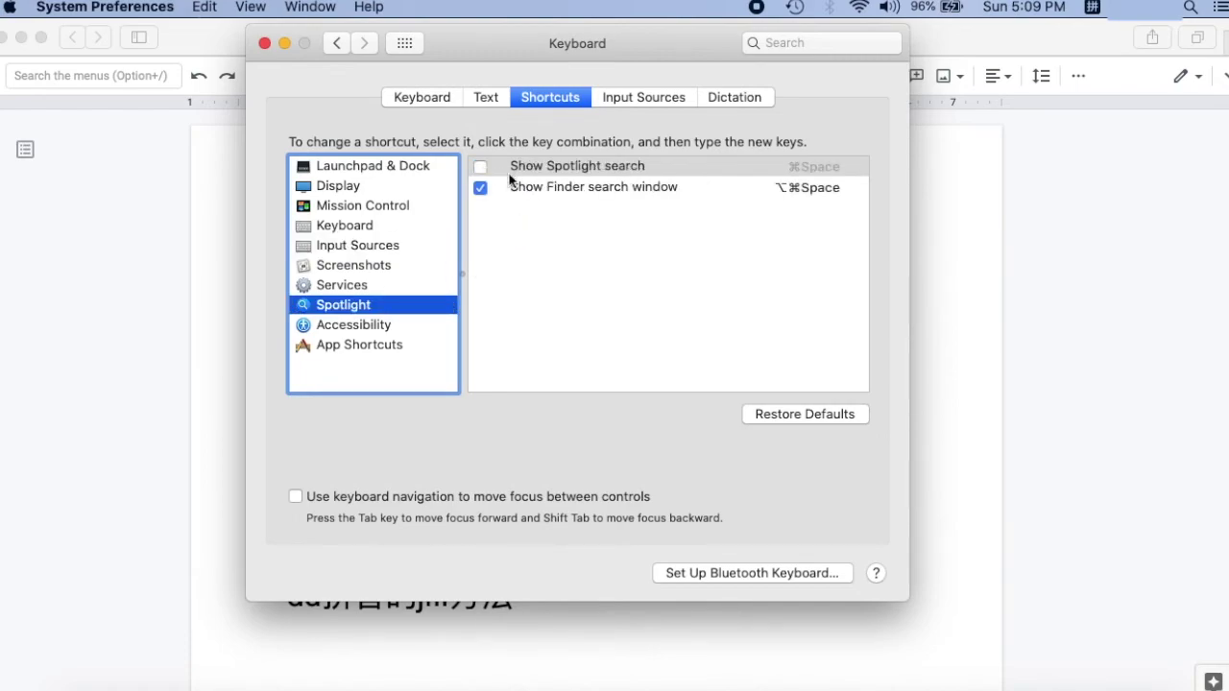
{"action": "left_click", "coordinate": [378, 245]}
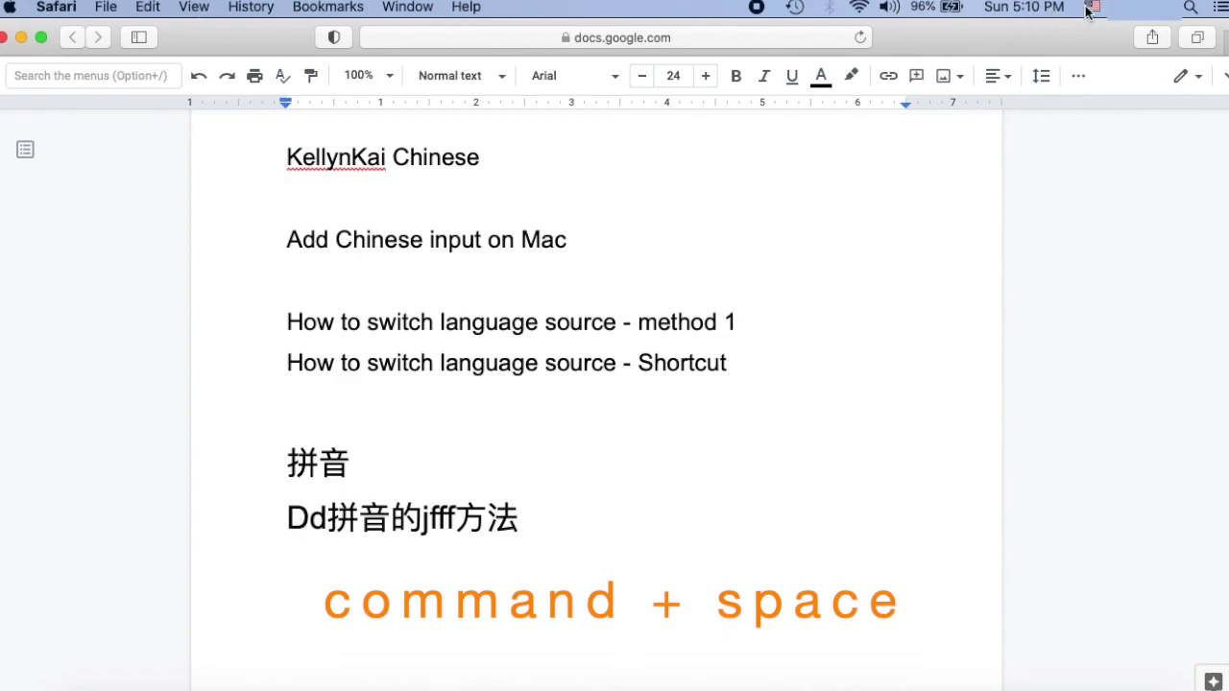
Use Command+Space in the Google Doc to switch from U.S. to Pinyin - Simplified
{"action": "key", "text": "super+space"}
{"action": "key", "text": "super+space"}
{"action": "key", "text": "super+space"}
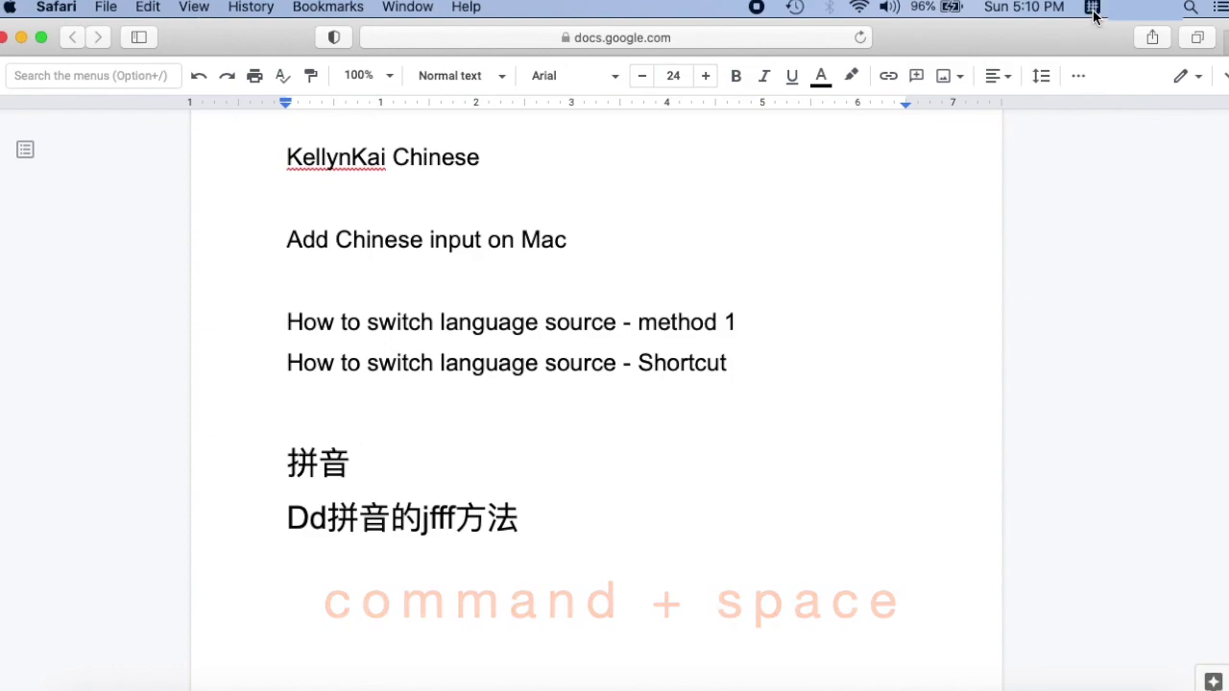
{"action": "scroll", "coordinate": [607, 523], "scroll_direction": "up", "scroll_amount": 1}
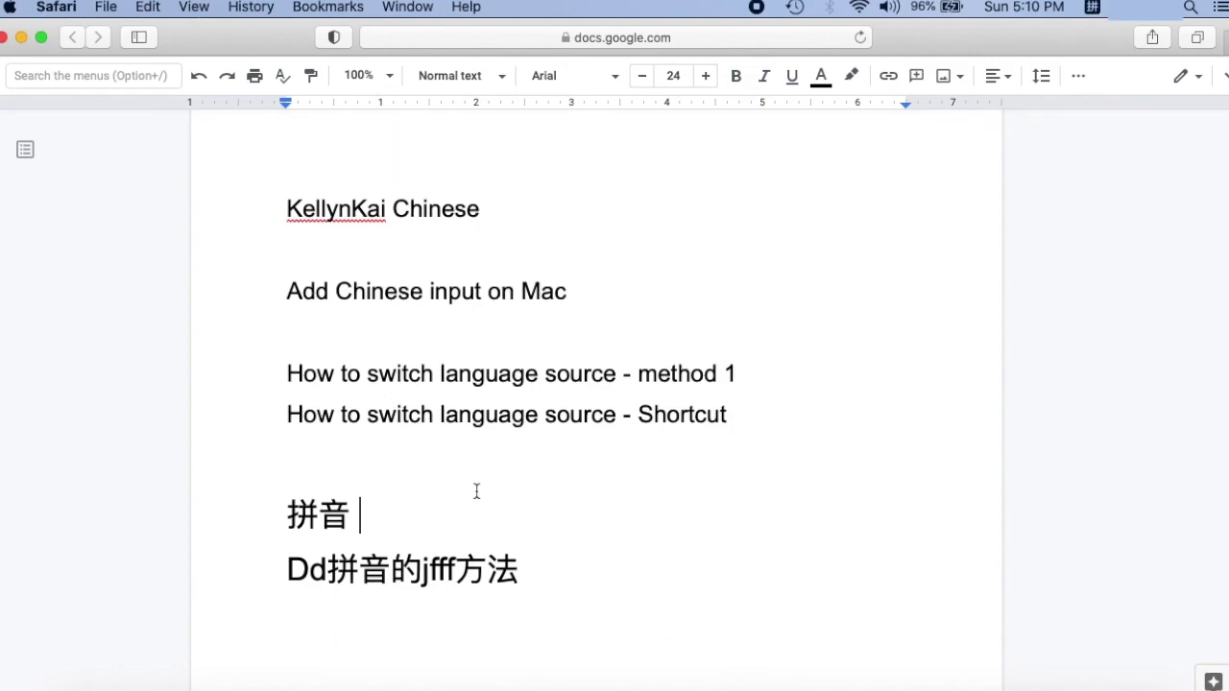